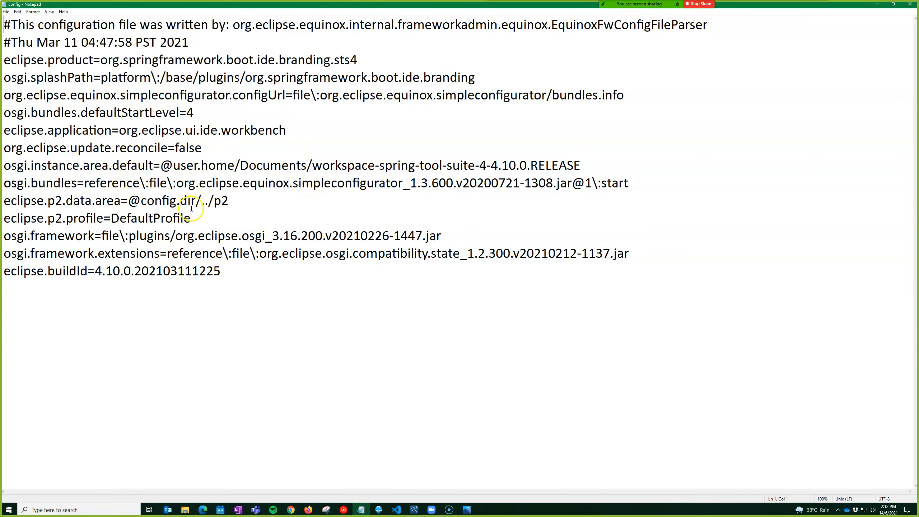
Close the SpringToolSuite4 configuration file in Notepad
{"action": "left_click", "coordinate": [909, 4]}
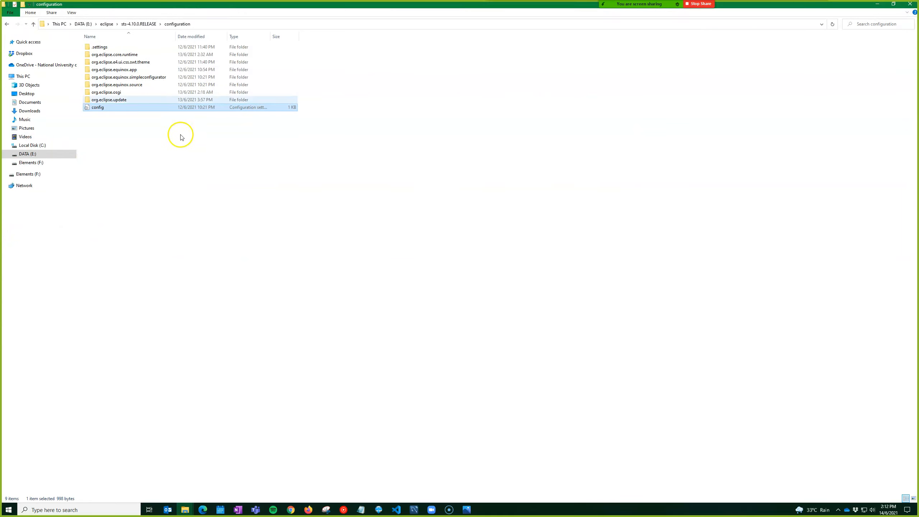
Go up to sts-4.10.0.RELEASE and open the SpringToolSuite4 settings file with Edit
{"action": "left_click", "coordinate": [148, 24]}
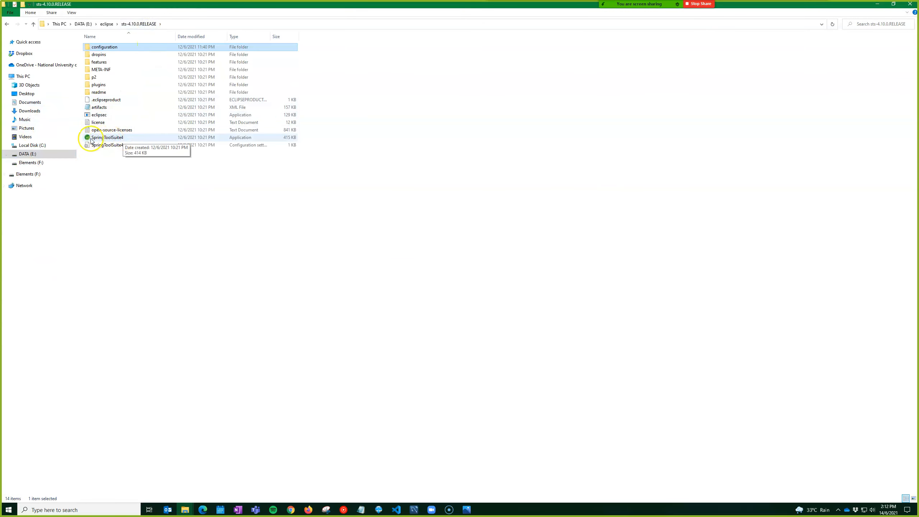
{"action": "left_click", "coordinate": [90, 140]}
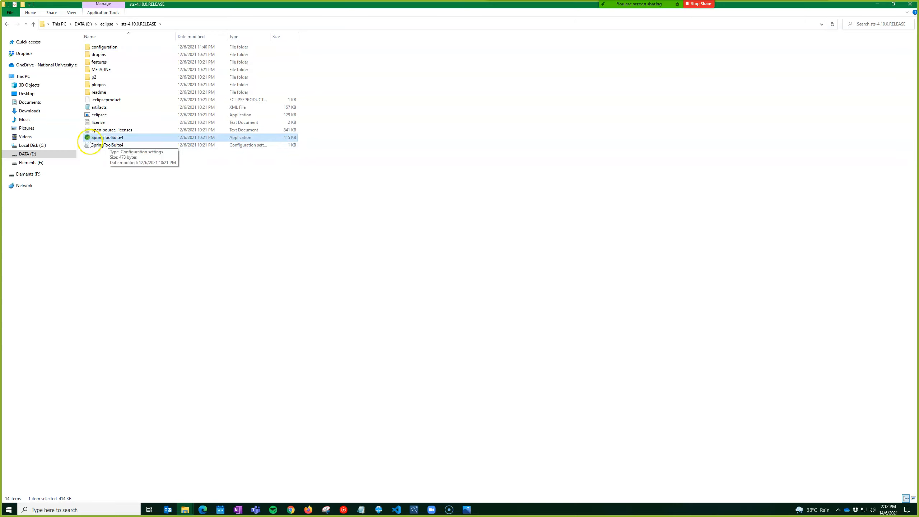
{"action": "double_click", "coordinate": [102, 141]}
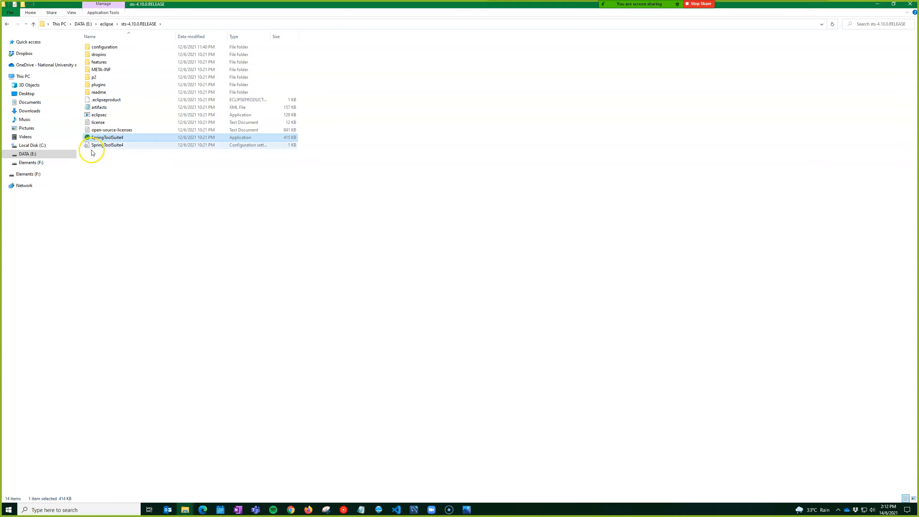
{"action": "left_click", "coordinate": [100, 146]}
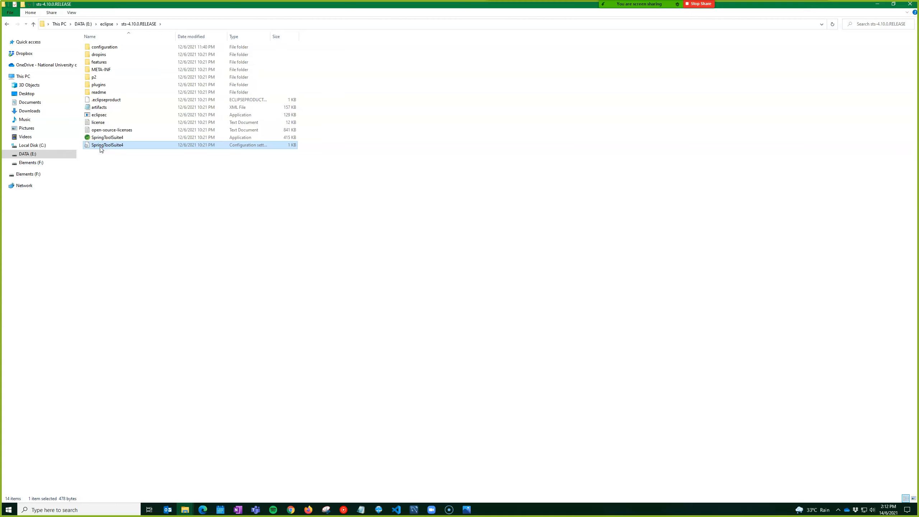
{"action": "right_click", "coordinate": [101, 148]}
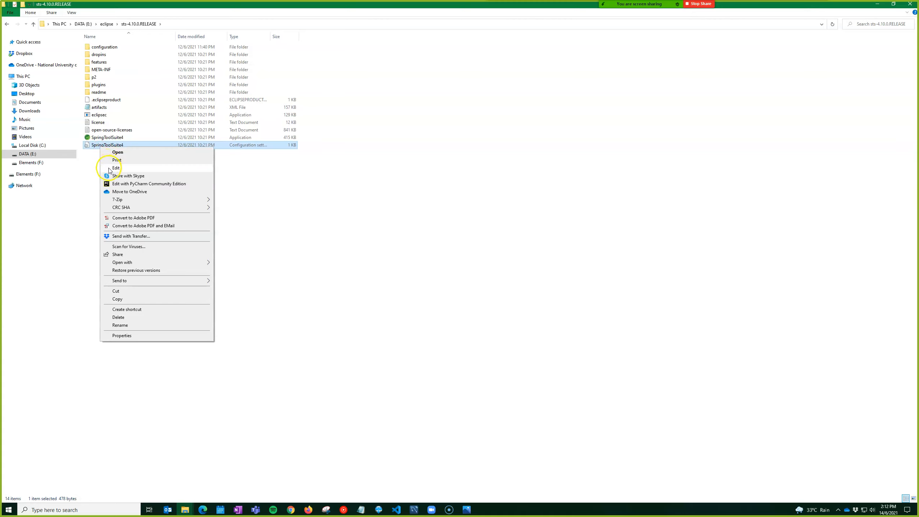
{"action": "left_click", "coordinate": [108, 169]}
Change -Xms256m to -Xms1024m in the SpringToolSuite4 settings file and save it
{"action": "double_click", "coordinate": [467, 195]}
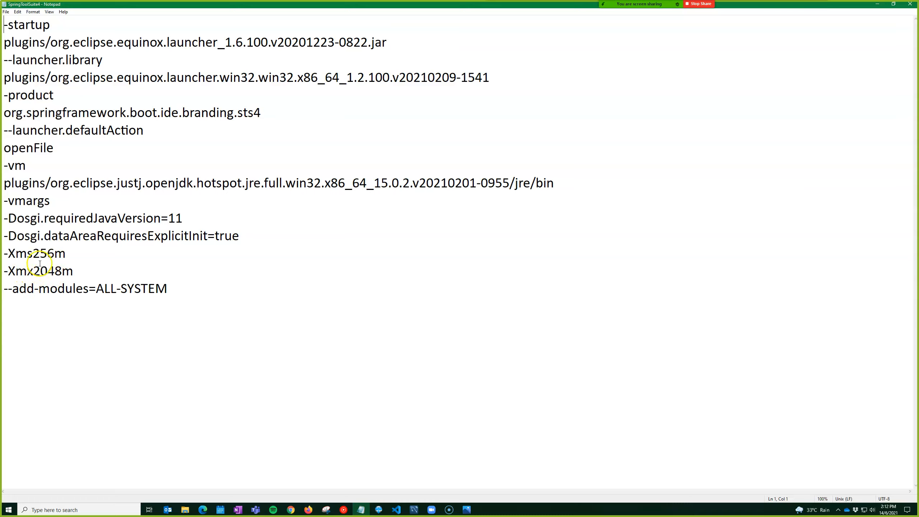
{"action": "left_click_drag", "start_coordinate": [32, 254], "coordinate": [54, 255]}
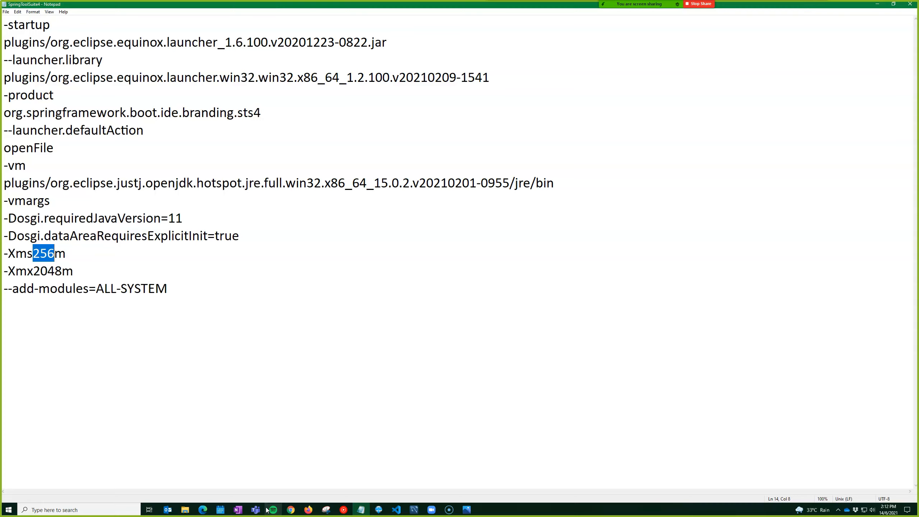
{"action": "type", "text": "102"}
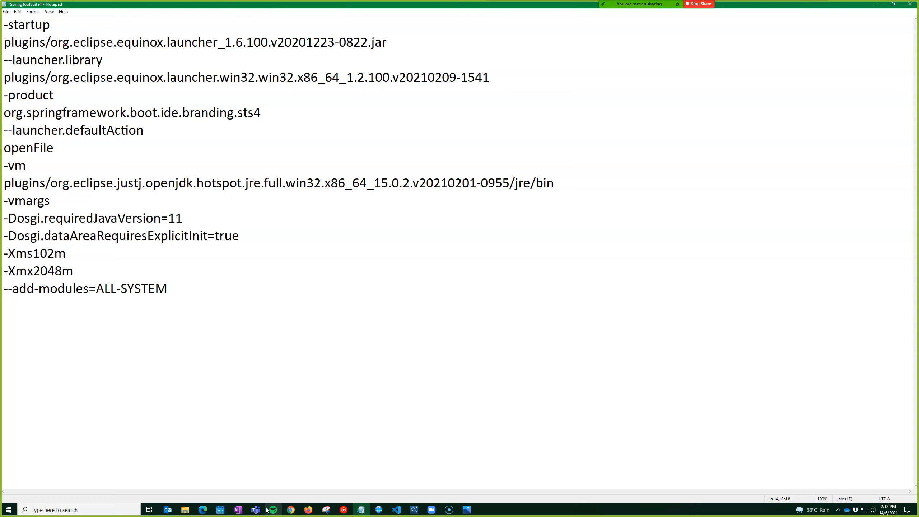
{"action": "type", "text": "4"}
{"action": "key", "text": "ctrl+s"}
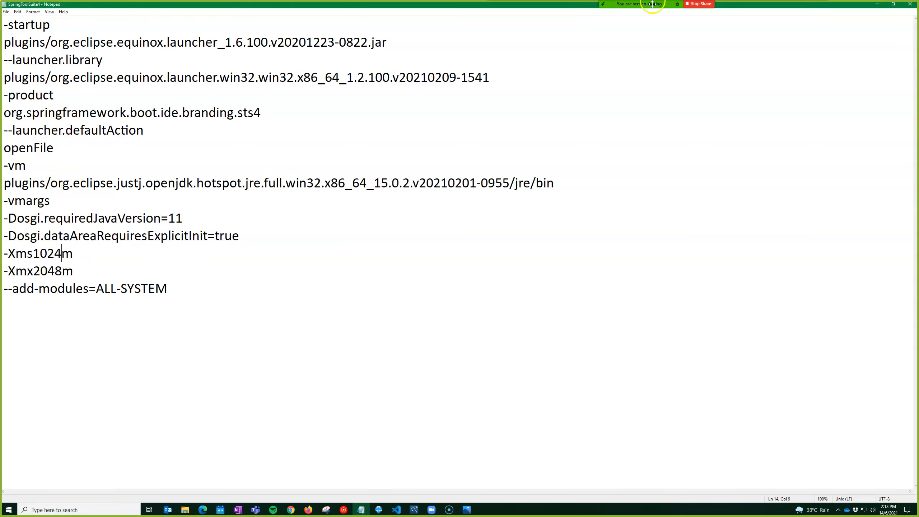
{"action": "left_click", "coordinate": [817, 5]}
Close Notepad and create a shortcut to SpringToolSuite4.exe in sts-4.10.0.RELEASE
{"action": "left_click", "coordinate": [910, 4]}
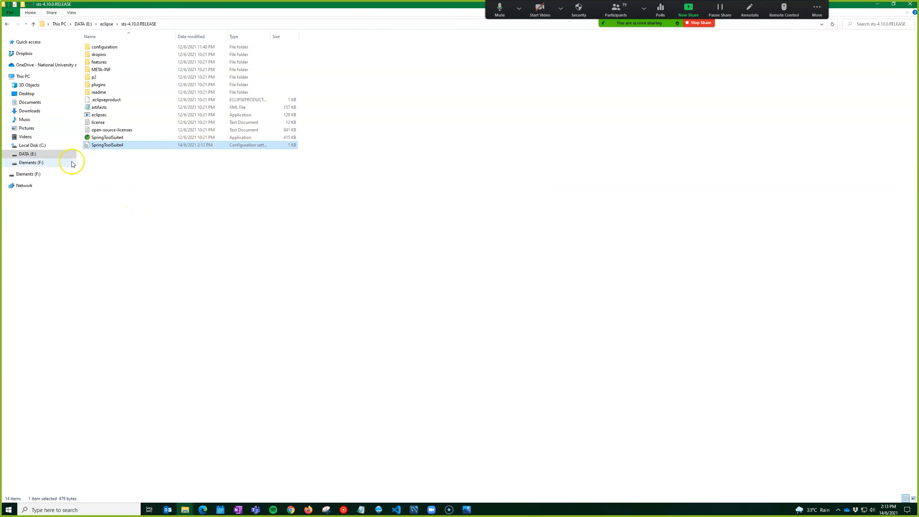
{"action": "double_click", "coordinate": [108, 138]}
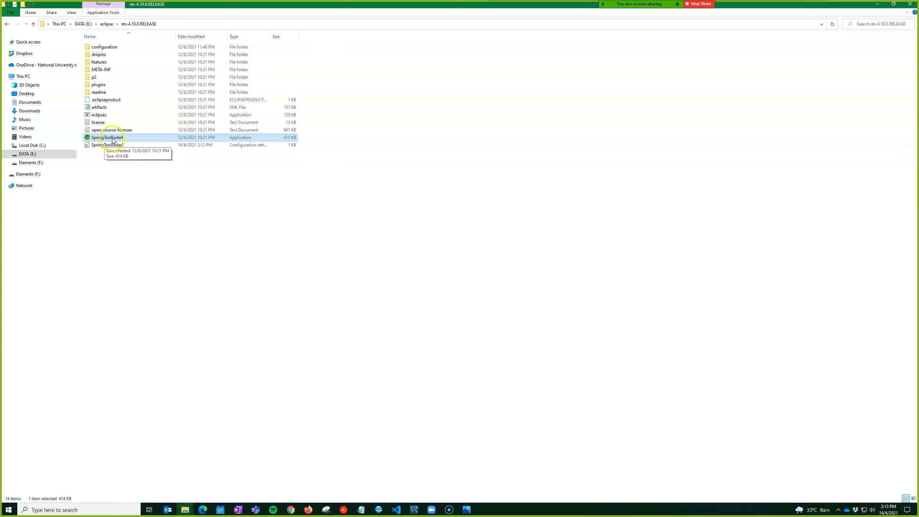
{"action": "right_click", "coordinate": [112, 138]}
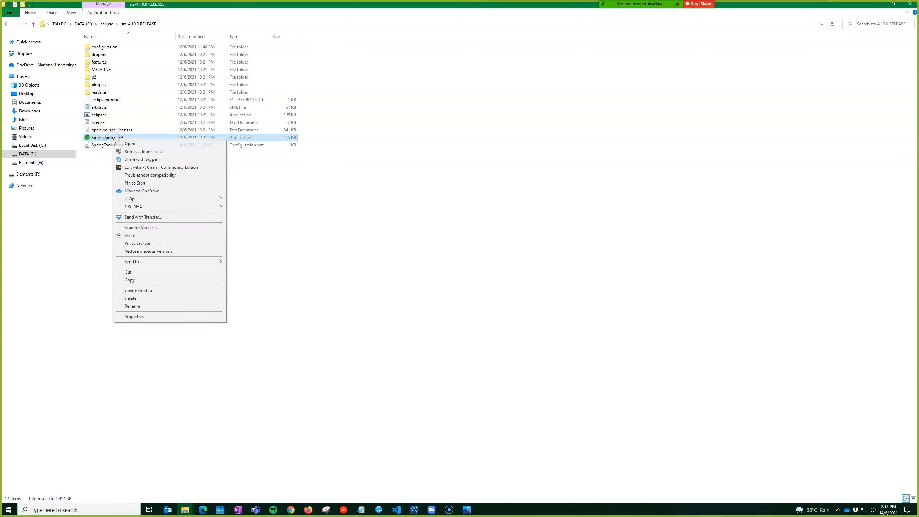
{"action": "left_click", "coordinate": [136, 290]}
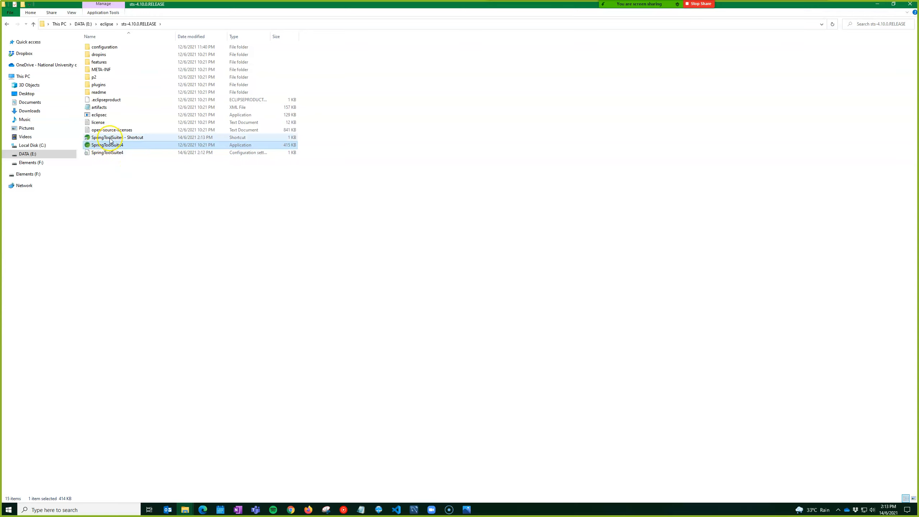
{"action": "left_click", "coordinate": [110, 137]}
{"action": "right_click", "coordinate": [109, 138]}
{"action": "left_click", "coordinate": [436, 195]}
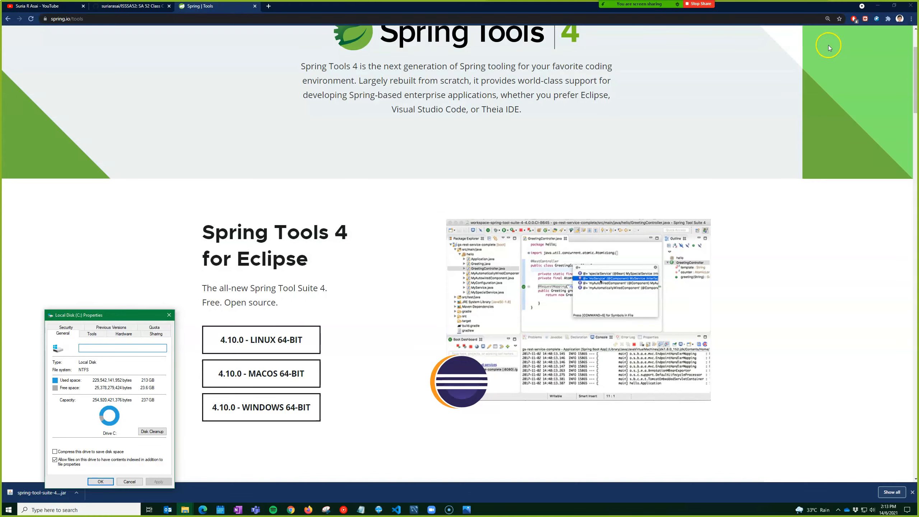
Tidy the desktop: move the SA52 shortcut up, delete six icons, and regroup the folders
{"action": "key", "text": "super+d"}
{"action": "left_click_drag", "start_coordinate": [47, 25], "coordinate": [314, 59]}
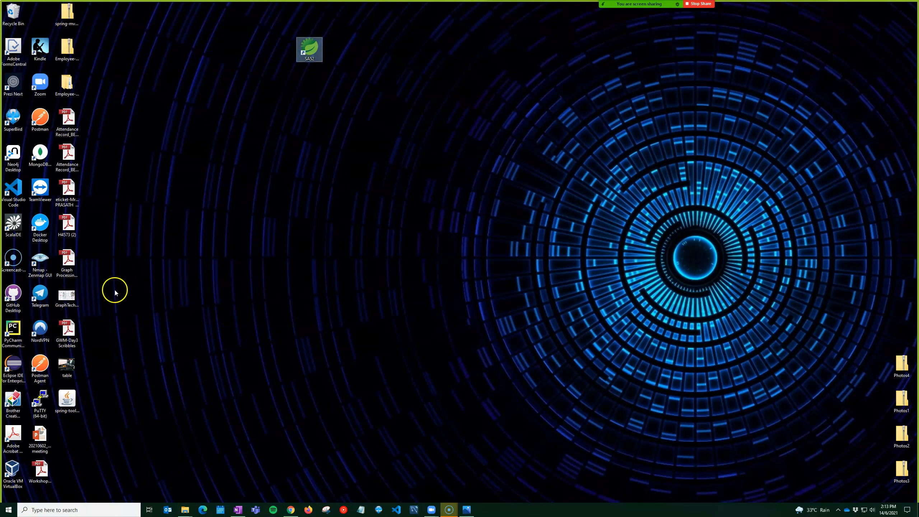
{"action": "left_click_drag", "start_coordinate": [99, 308], "coordinate": [63, 11]}
{"action": "key", "text": "Delete"}
{"action": "left_click_drag", "start_coordinate": [63, 13], "coordinate": [872, 406]}
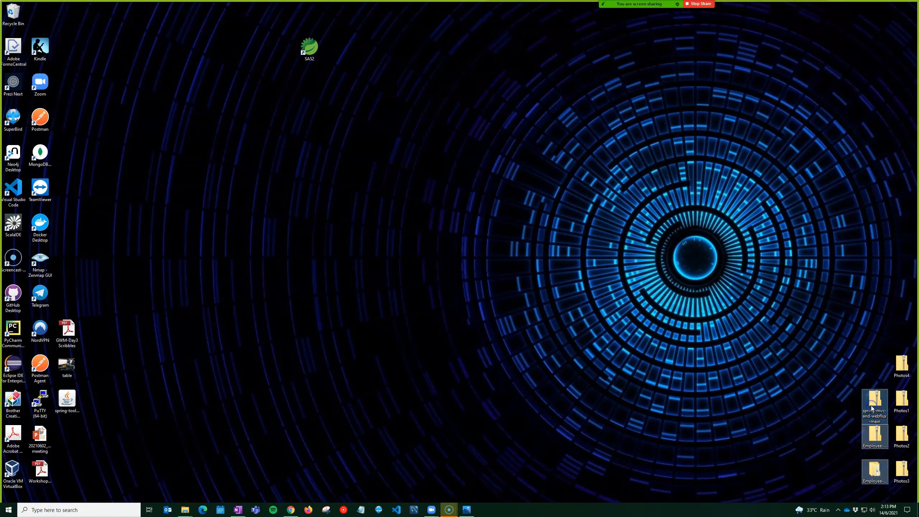
{"action": "left_click", "coordinate": [67, 398]}
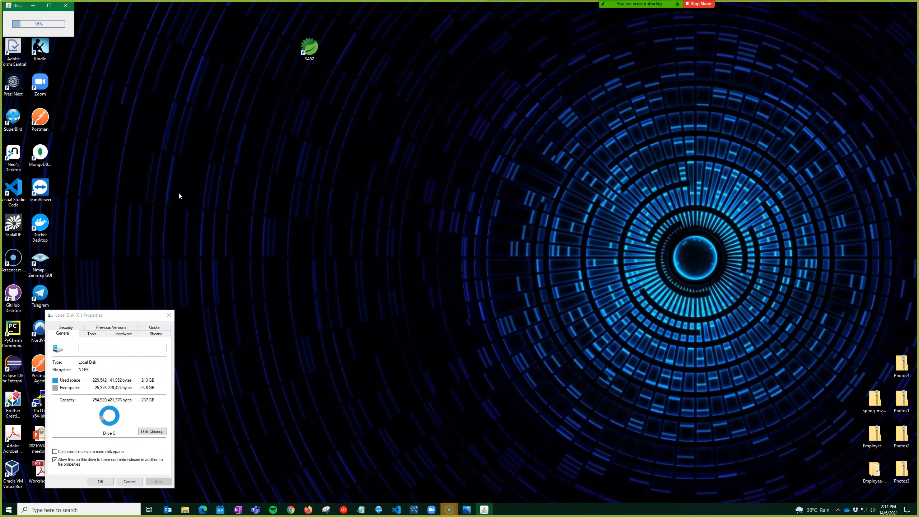
Launch the SA52 shortcut and review then close its properties
{"action": "double_click", "coordinate": [306, 51]}
{"action": "right_click", "coordinate": [308, 49]}
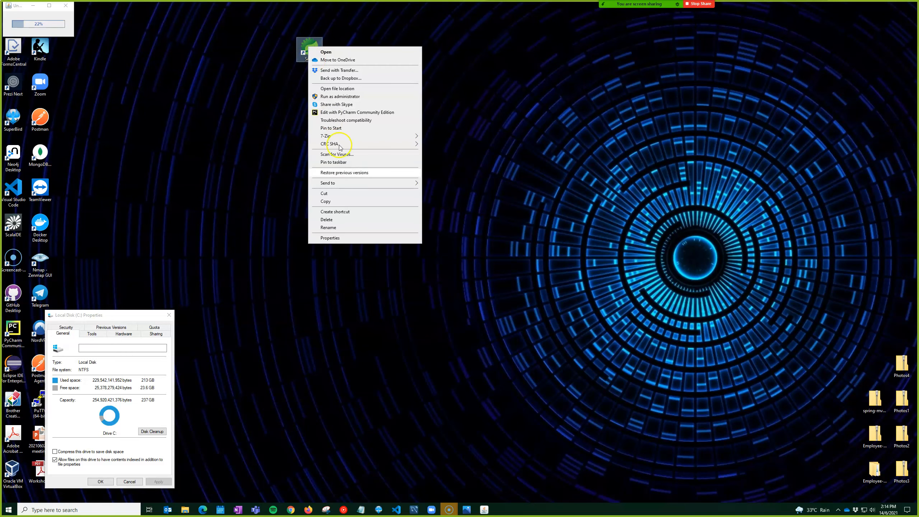
{"action": "left_click", "coordinate": [343, 239]}
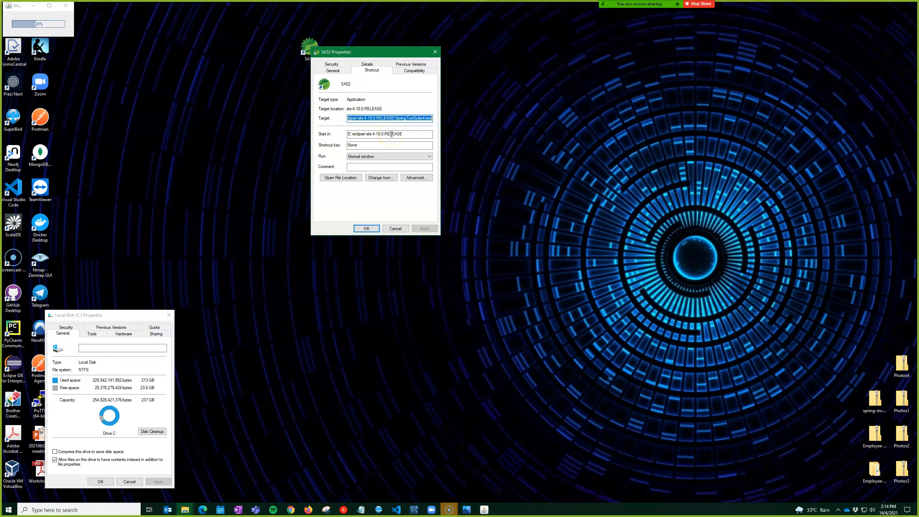
{"action": "left_click", "coordinate": [362, 228]}
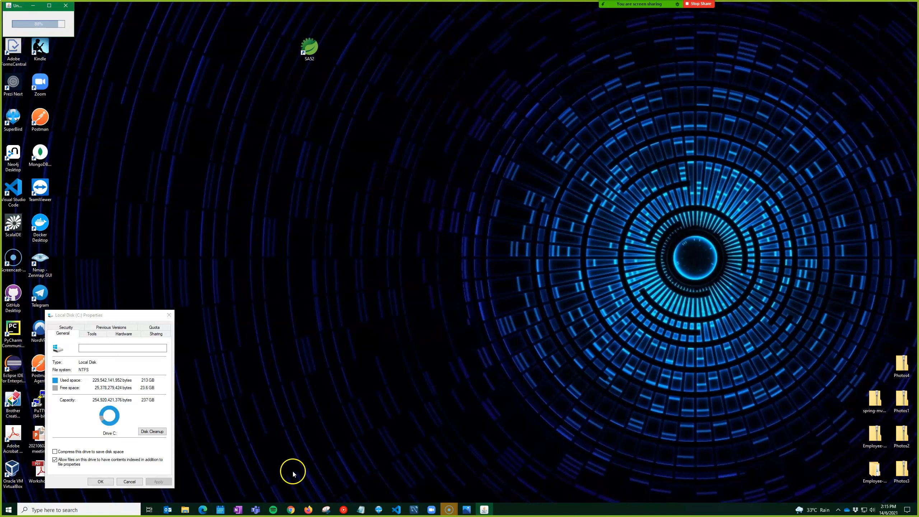
Bring back the sts-4.10.0.RELEASE Explorer window and step back to Documents > SA52
{"action": "mouse_move", "coordinate": [185, 508]}
{"action": "left_click", "coordinate": [200, 486]}
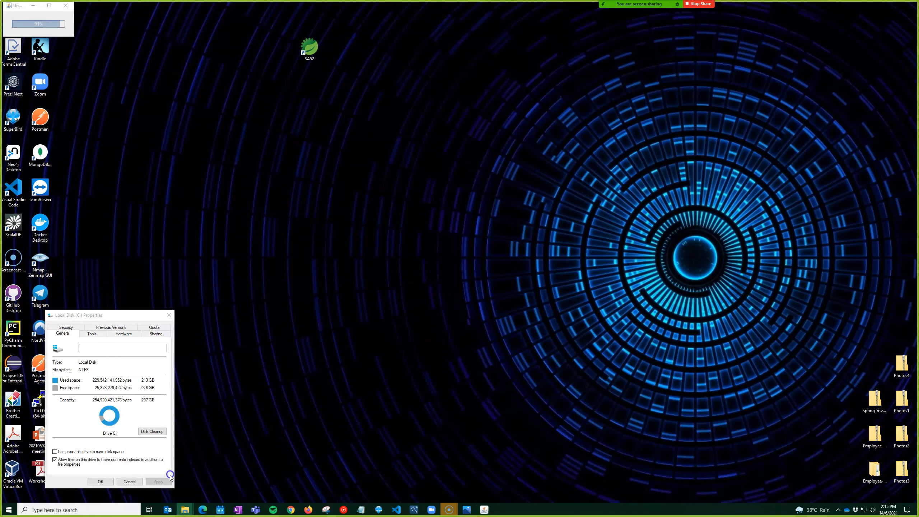
{"action": "left_click", "coordinate": [4, 23]}
{"action": "left_click", "coordinate": [4, 23]}
{"action": "left_click", "coordinate": [4, 24]}
{"action": "left_click", "coordinate": [4, 23]}
{"action": "left_click", "coordinate": [4, 23]}
{"action": "left_click", "coordinate": [5, 23]}
{"action": "left_click", "coordinate": [5, 24]}
{"action": "left_click", "coordinate": [5, 23]}
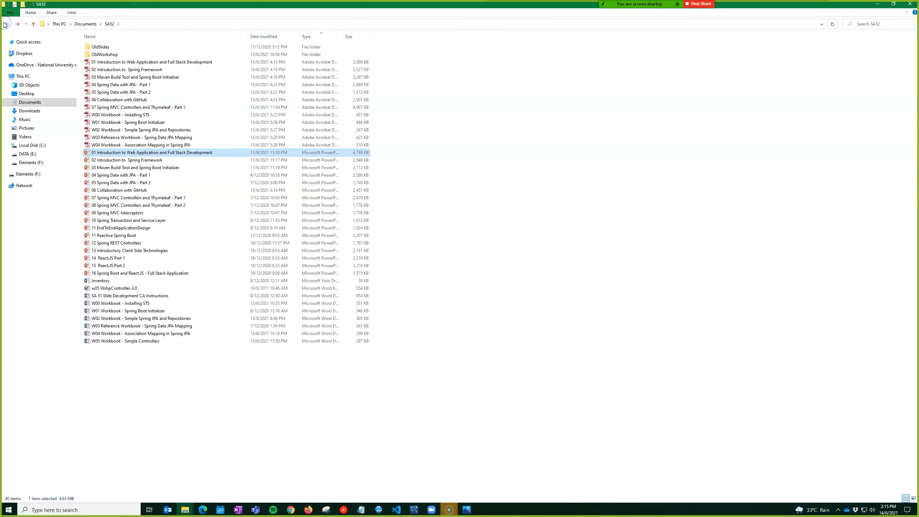
Read the W00 Workbook - Installing STS PDF at Fit Page through page 6, then close Acrobat
{"action": "left_click", "coordinate": [114, 115]}
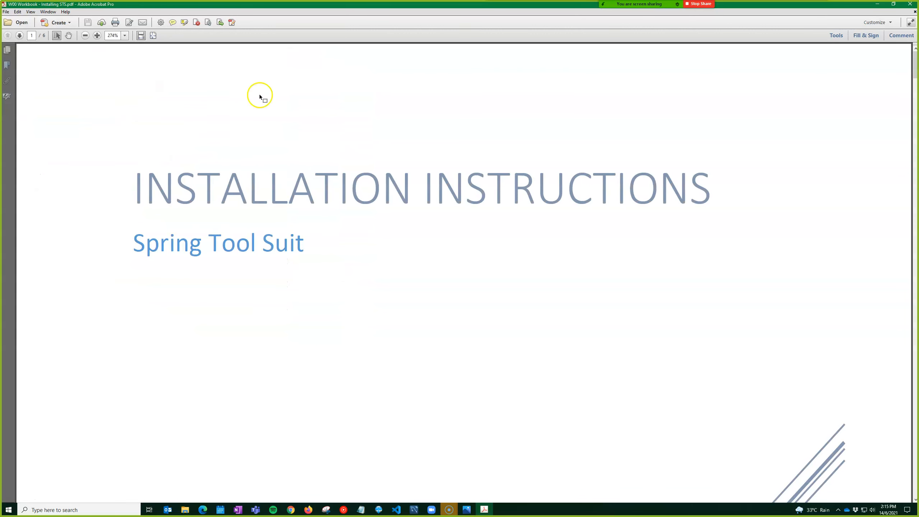
{"action": "left_click", "coordinate": [153, 35]}
{"action": "scroll", "coordinate": [256, 198], "scroll_direction": "down", "scroll_amount": 4}
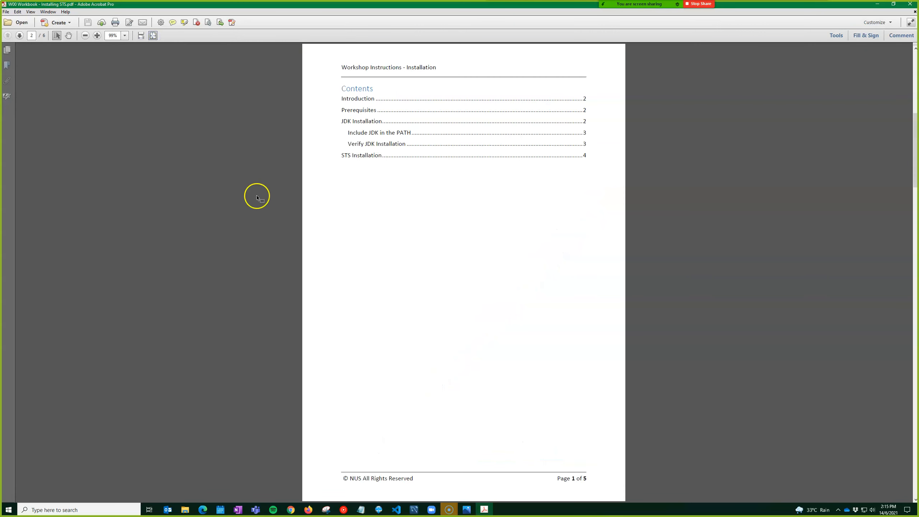
{"action": "scroll", "coordinate": [256, 198], "scroll_direction": "down", "scroll_amount": 2}
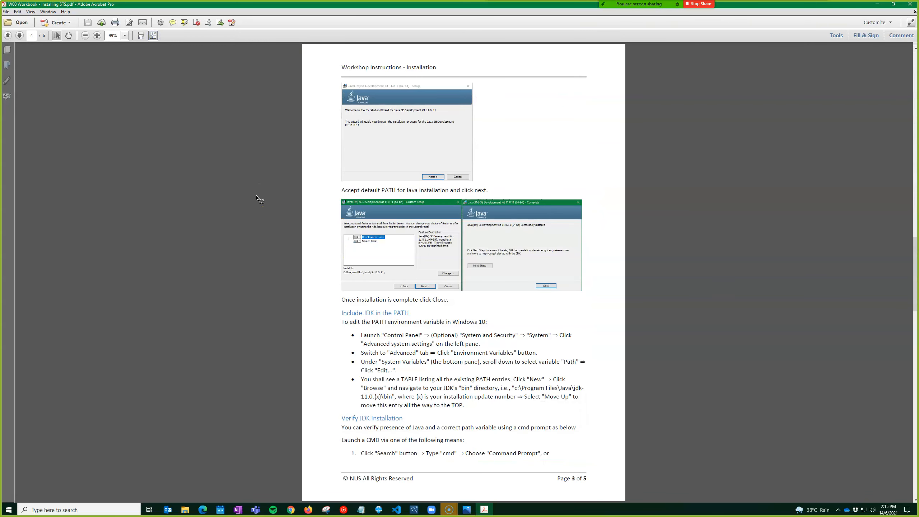
{"action": "scroll", "coordinate": [257, 197], "scroll_direction": "down", "scroll_amount": 2}
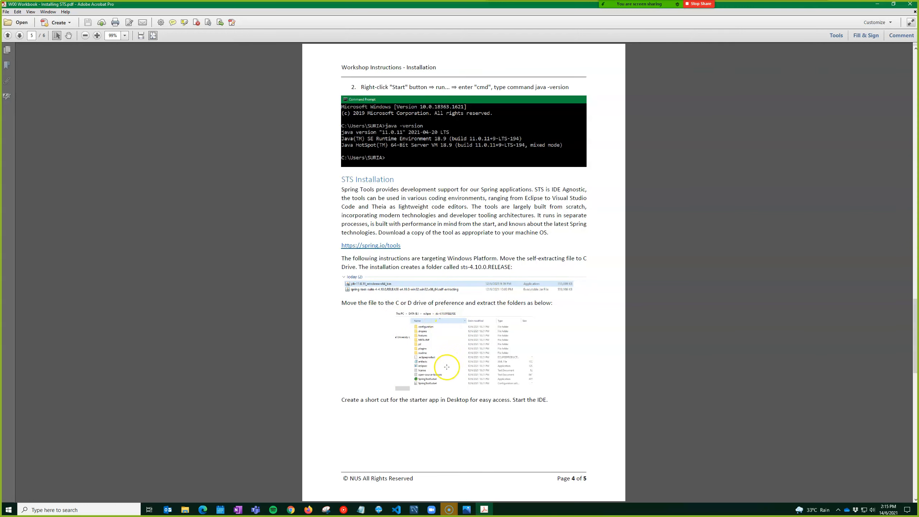
{"action": "scroll", "coordinate": [413, 318], "scroll_direction": "down", "scroll_amount": 2}
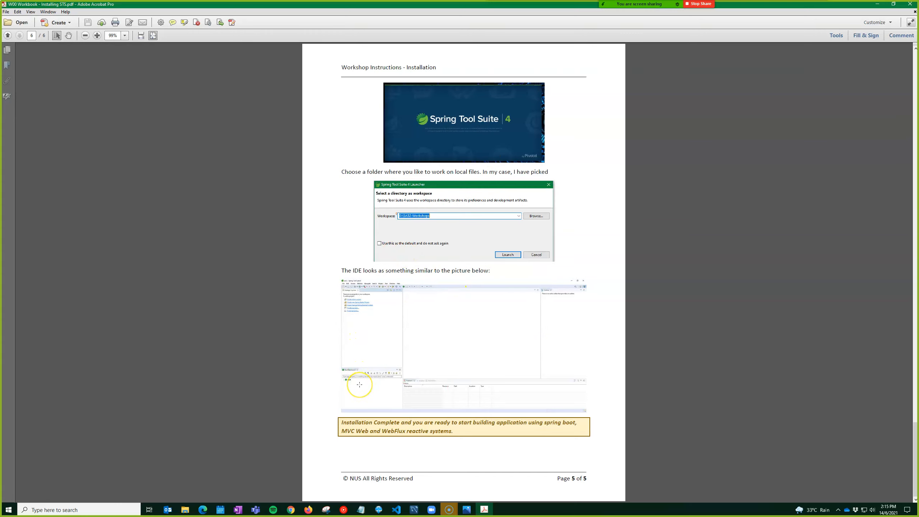
{"action": "left_click", "coordinate": [326, 356]}
{"action": "left_click", "coordinate": [916, 5]}
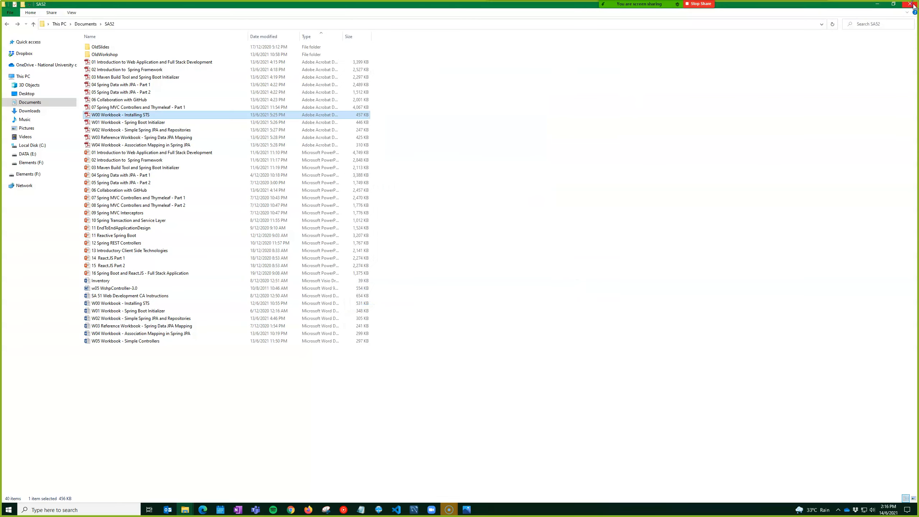
Hide the SA52 window, close the Local Disk (C:) properties, and move sts-4.10.0.RELEASE to desktop centre
{"action": "left_click", "coordinate": [874, 5]}
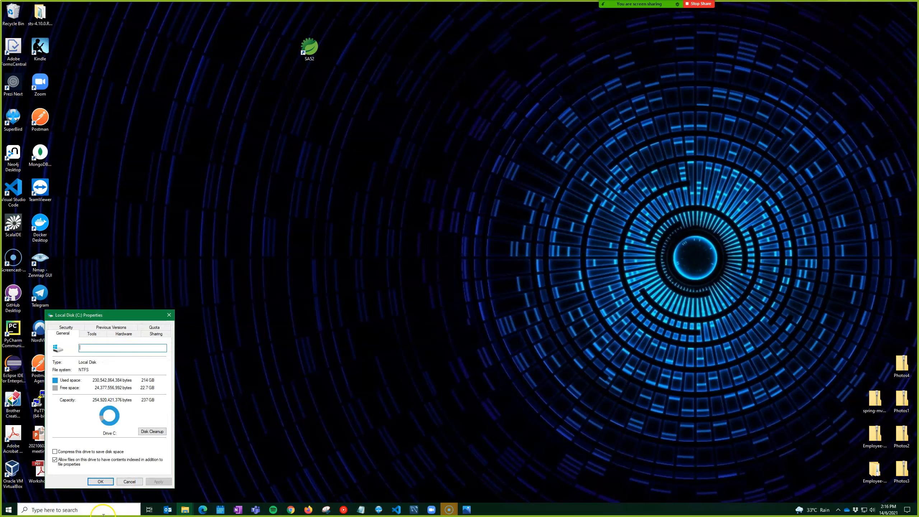
{"action": "left_click", "coordinate": [101, 482]}
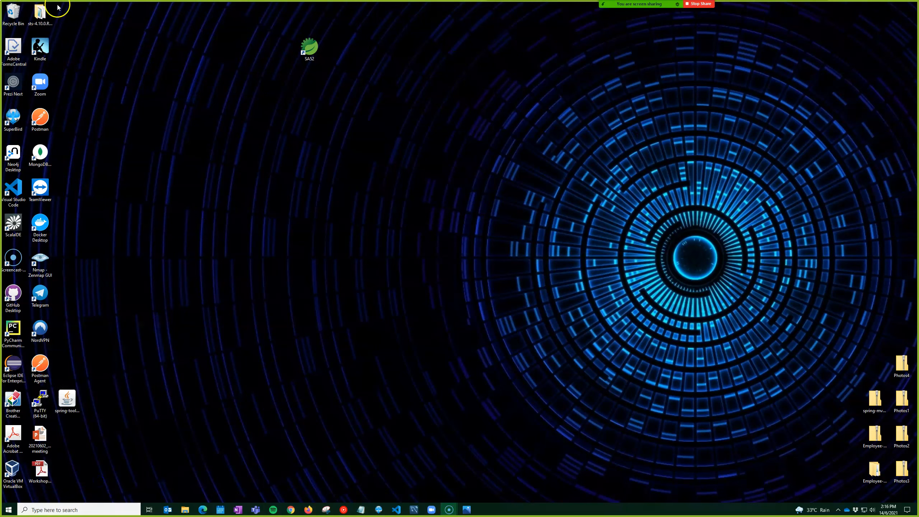
{"action": "left_click_drag", "start_coordinate": [35, 18], "coordinate": [242, 105]}
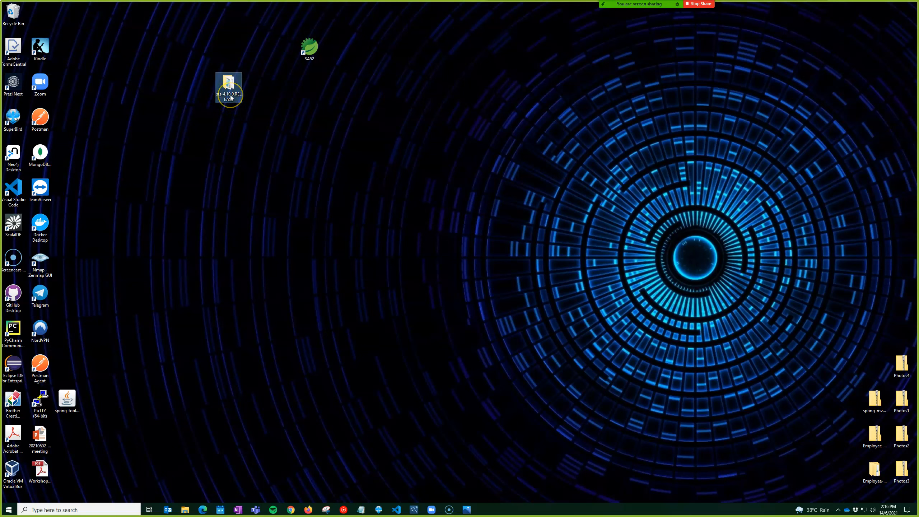
Delete the sts-4.10.0.RELEASE folder and start Spring Tool Suite from the SA52 shortcut
{"action": "left_click", "coordinate": [231, 103]}
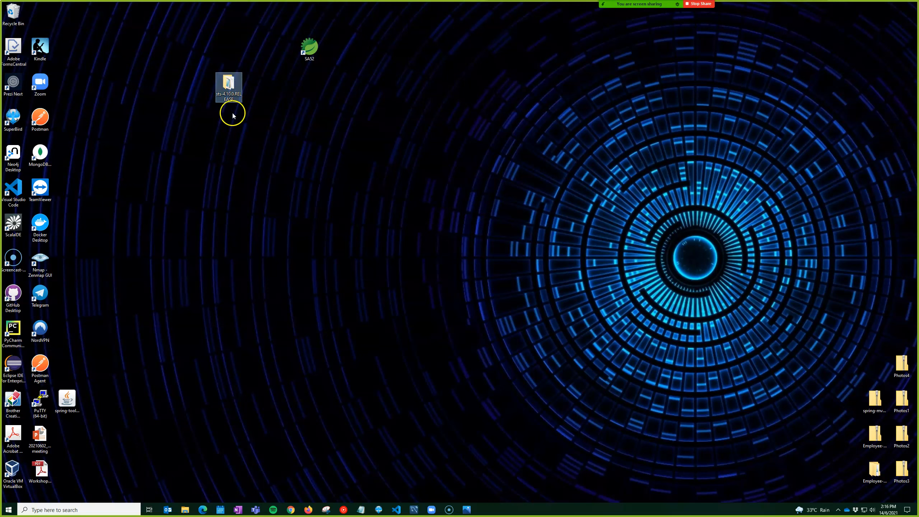
{"action": "left_click", "coordinate": [227, 84]}
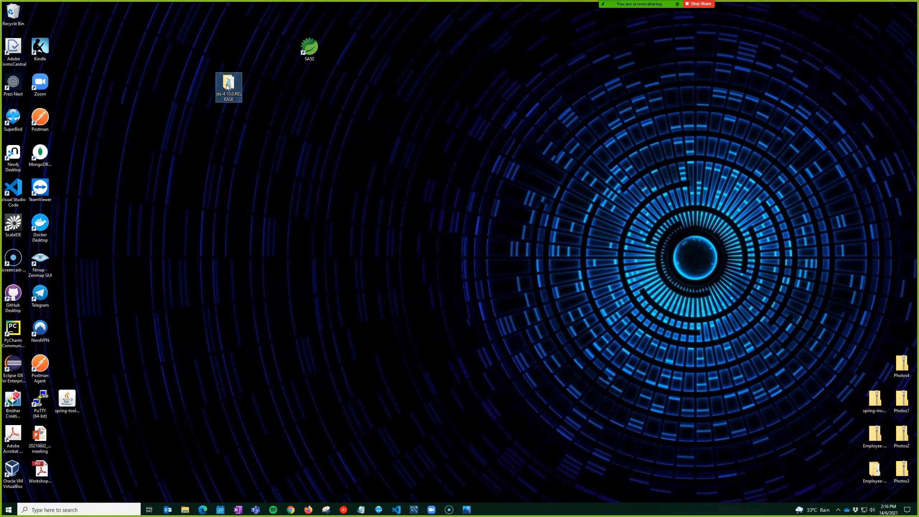
{"action": "left_click_drag", "start_coordinate": [281, 163], "coordinate": [190, 36]}
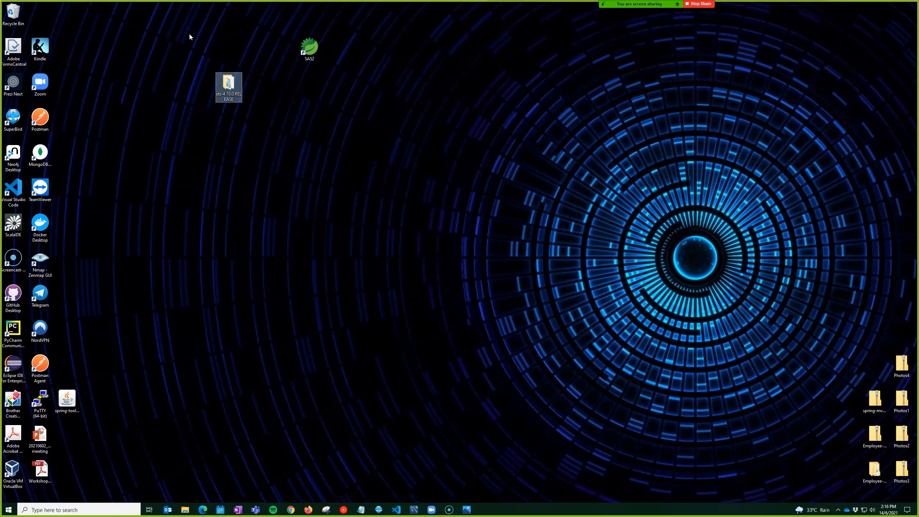
{"action": "key", "text": "Delete"}
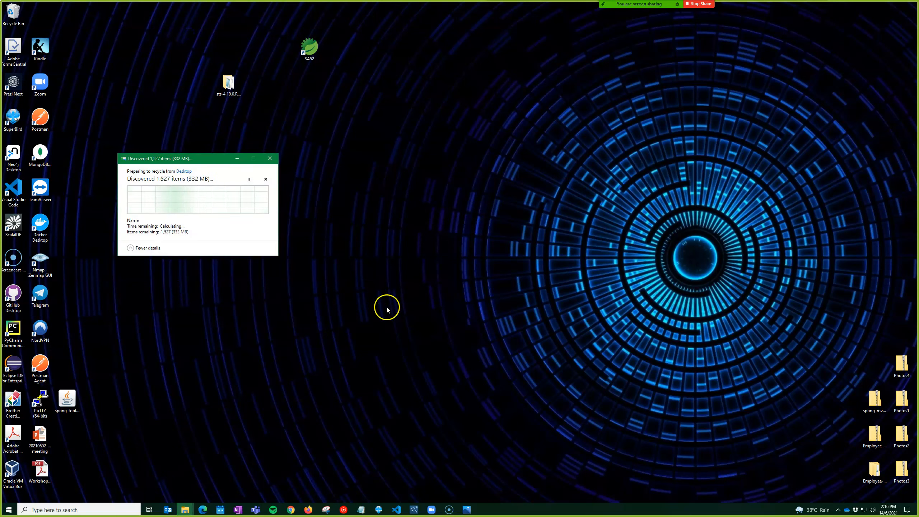
{"action": "left_click", "coordinate": [312, 53]}
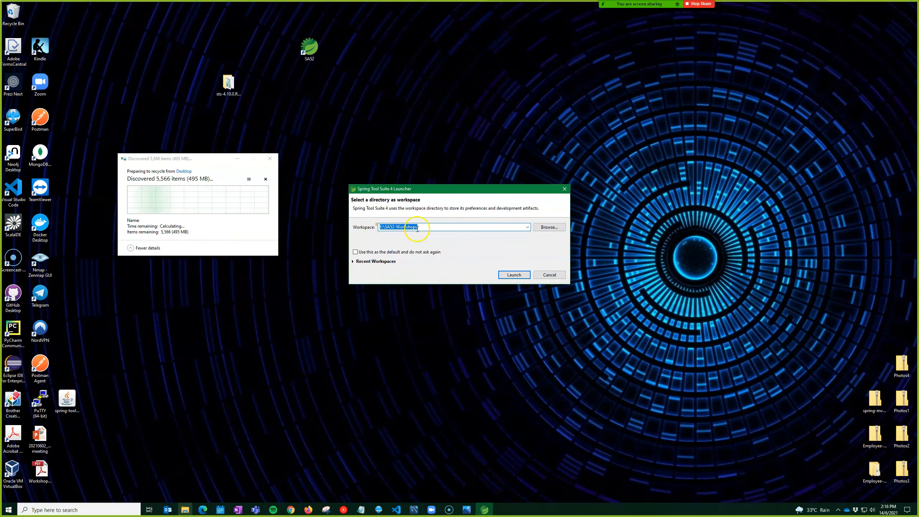
Change the workspace path from \Workshops to E:\SA52\Code and launch the IDE
{"action": "left_click", "coordinate": [395, 228]}
{"action": "left_click_drag", "start_coordinate": [395, 227], "coordinate": [433, 228]}
{"action": "key", "text": "BackSpace"}
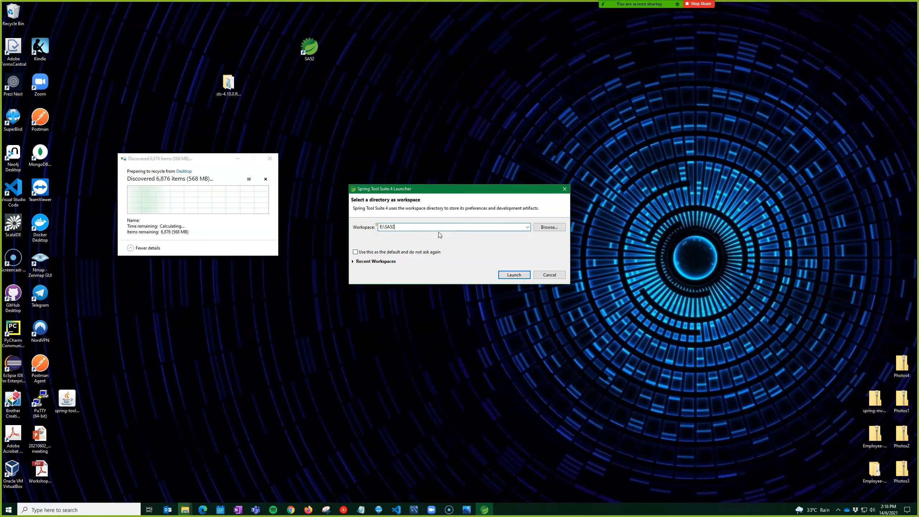
{"action": "type", "text": "Code"}
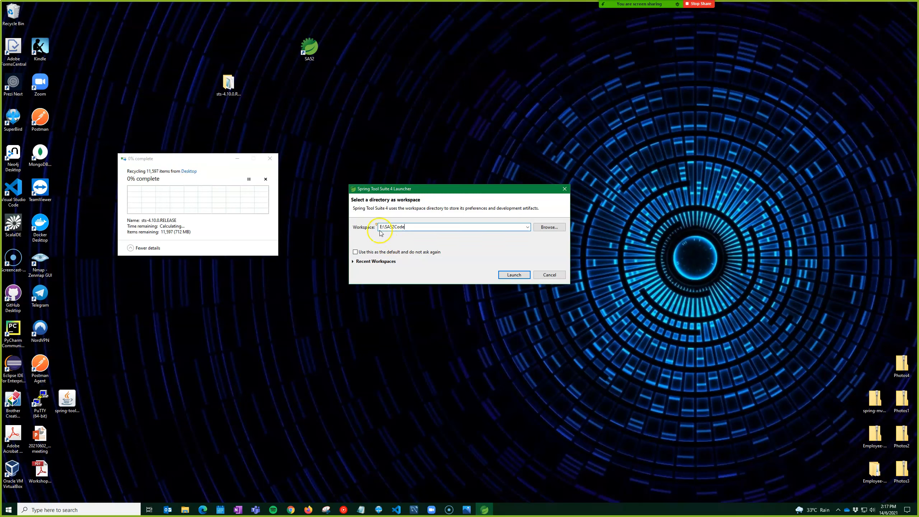
{"action": "left_click", "coordinate": [517, 275]}
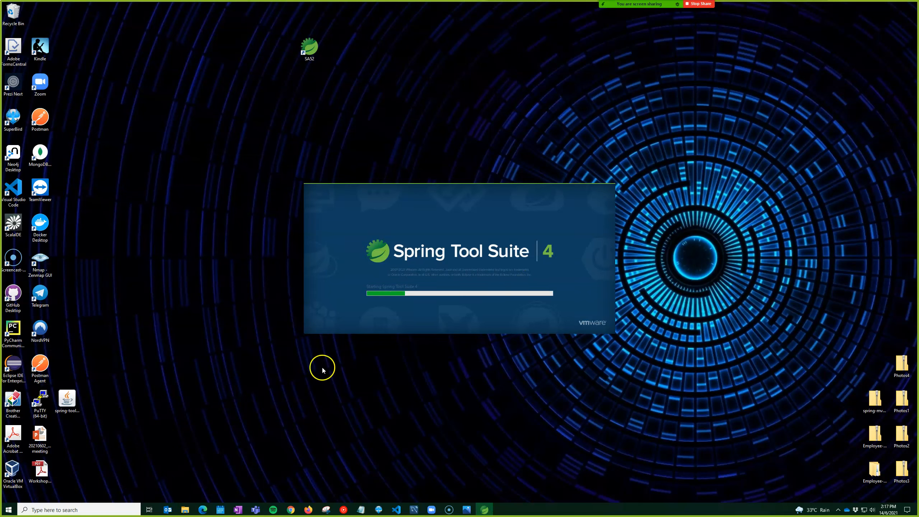
Delete the spring-tool-suite installer, maximize the STS window, and dismiss the Open Perspective list
{"action": "left_click", "coordinate": [75, 398]}
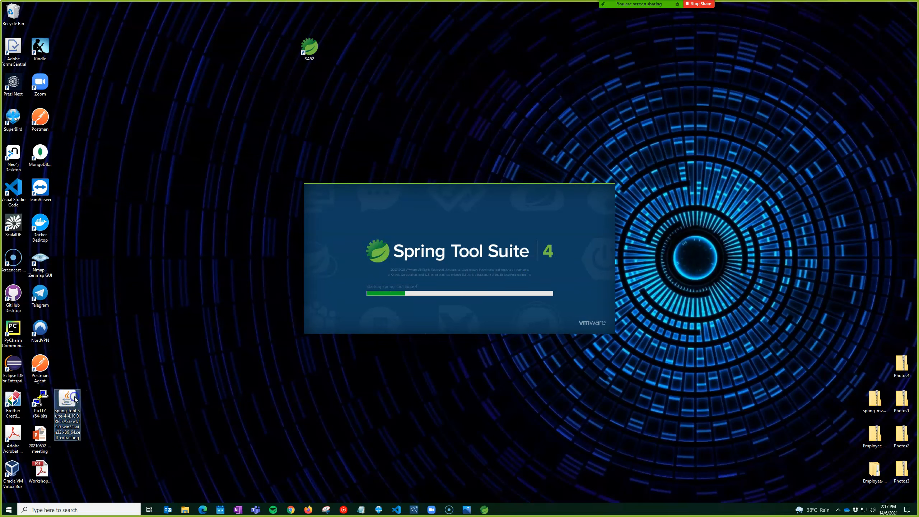
{"action": "key", "text": "Delete"}
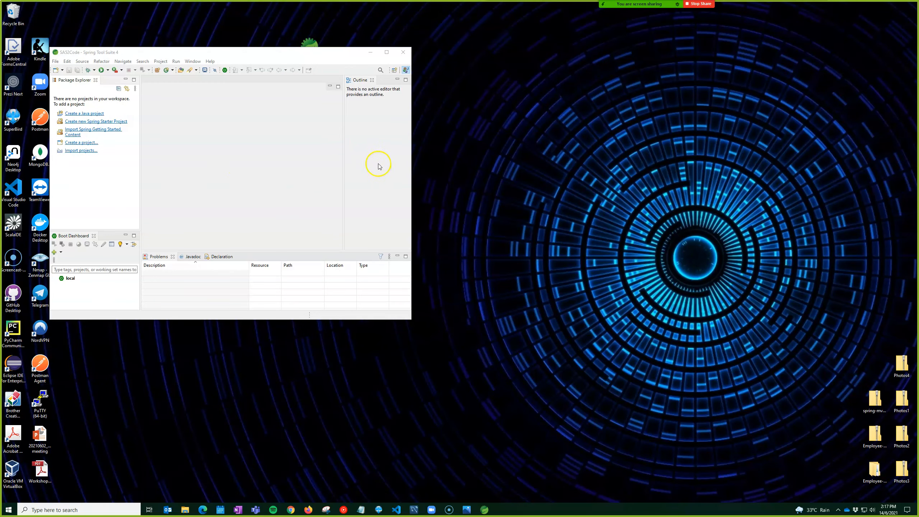
{"action": "left_click", "coordinate": [386, 52]}
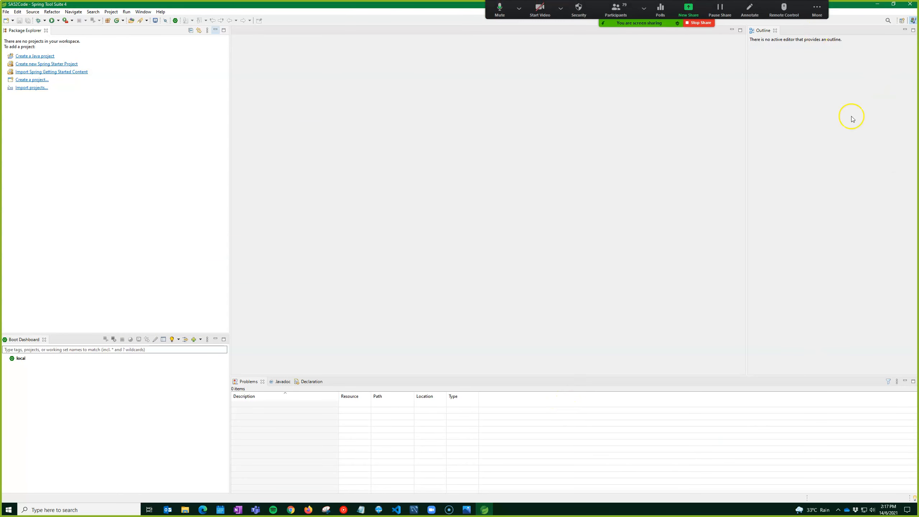
{"action": "left_click", "coordinate": [900, 22]}
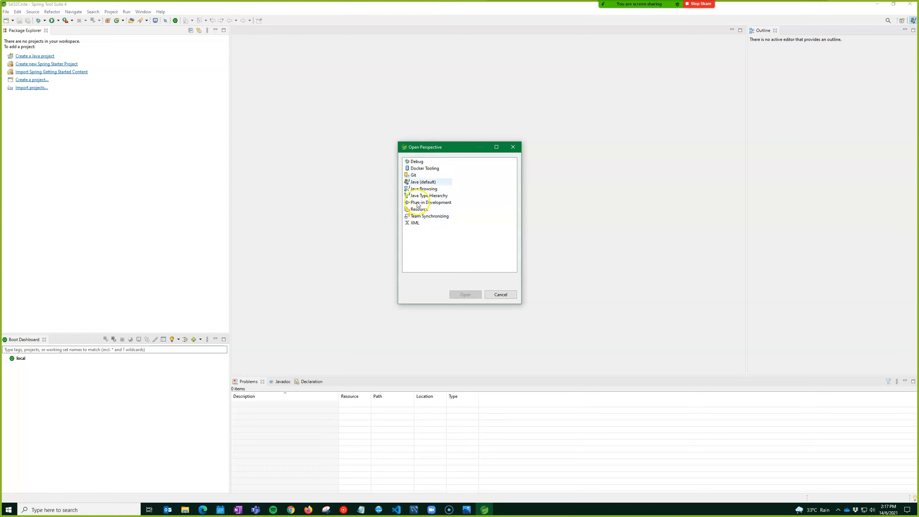
{"action": "left_click", "coordinate": [506, 294]}
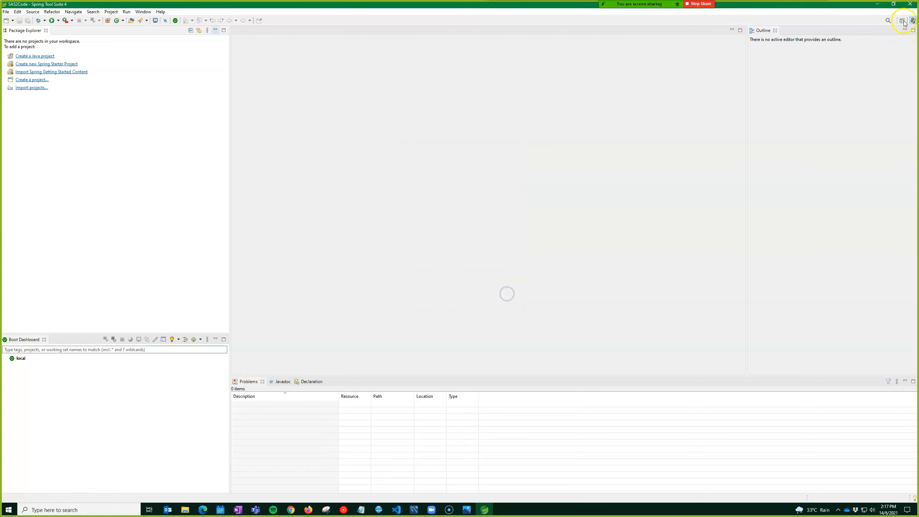